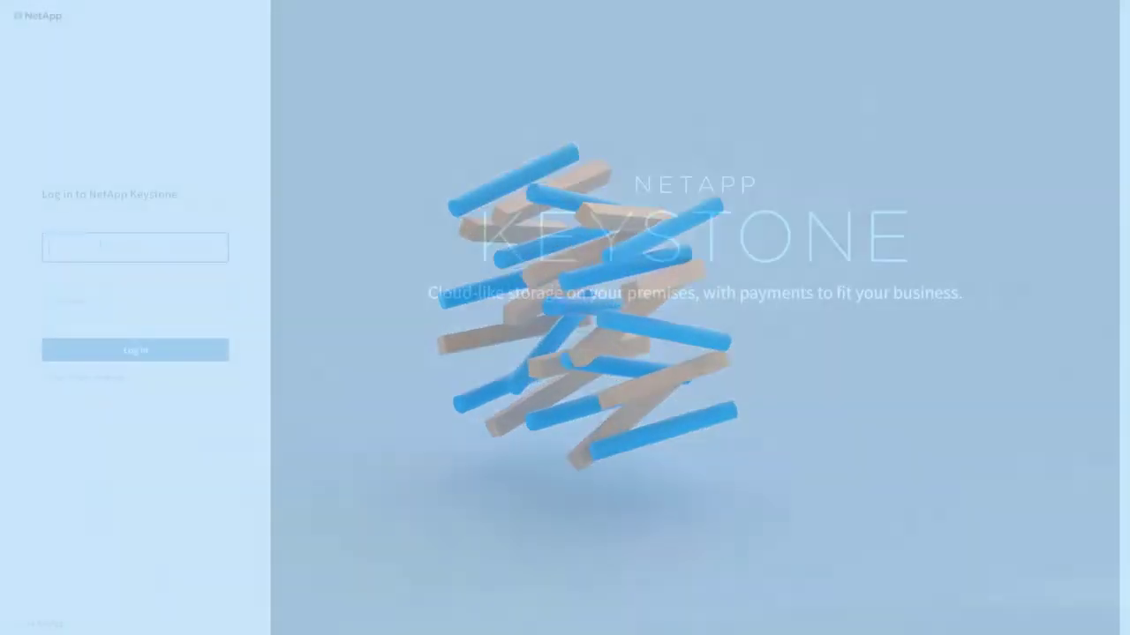
Log in to Keystone with the administrator username and the account password.
{"action": "type", "text": "admin"}
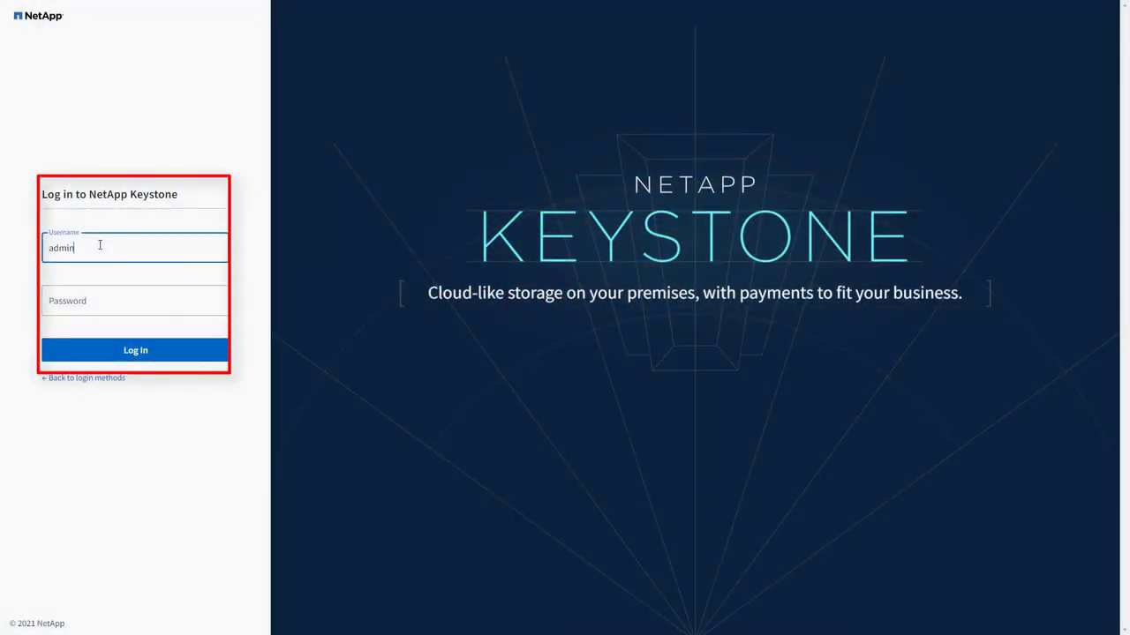
{"action": "key", "text": "Tab"}
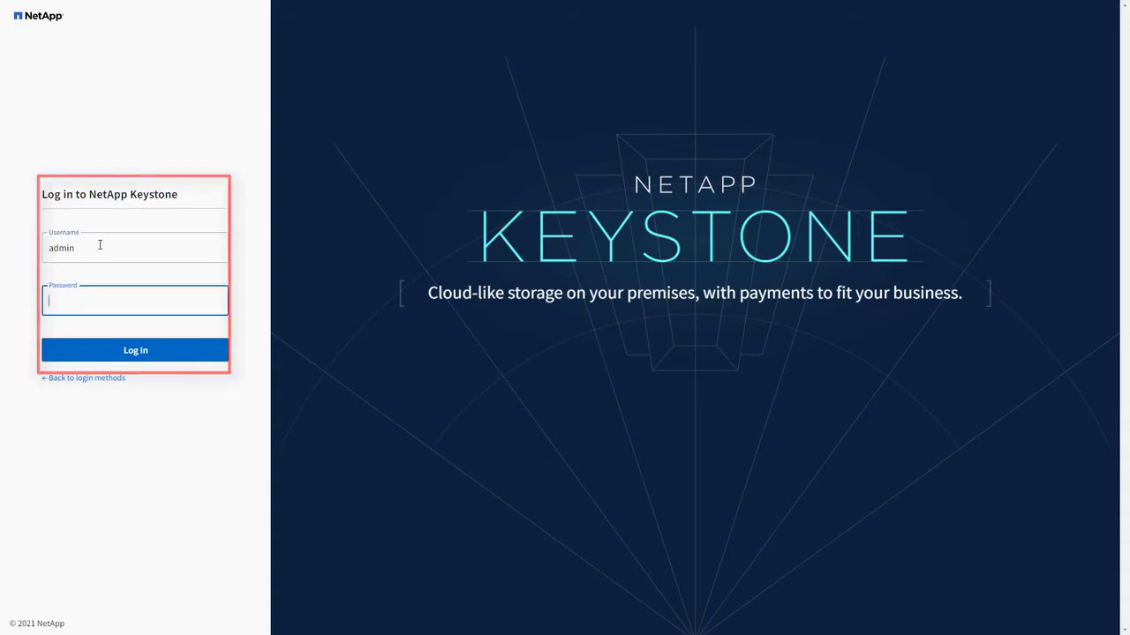
{"action": "key", "text": "ctrl+v"}
{"action": "left_click", "coordinate": [131, 358]}
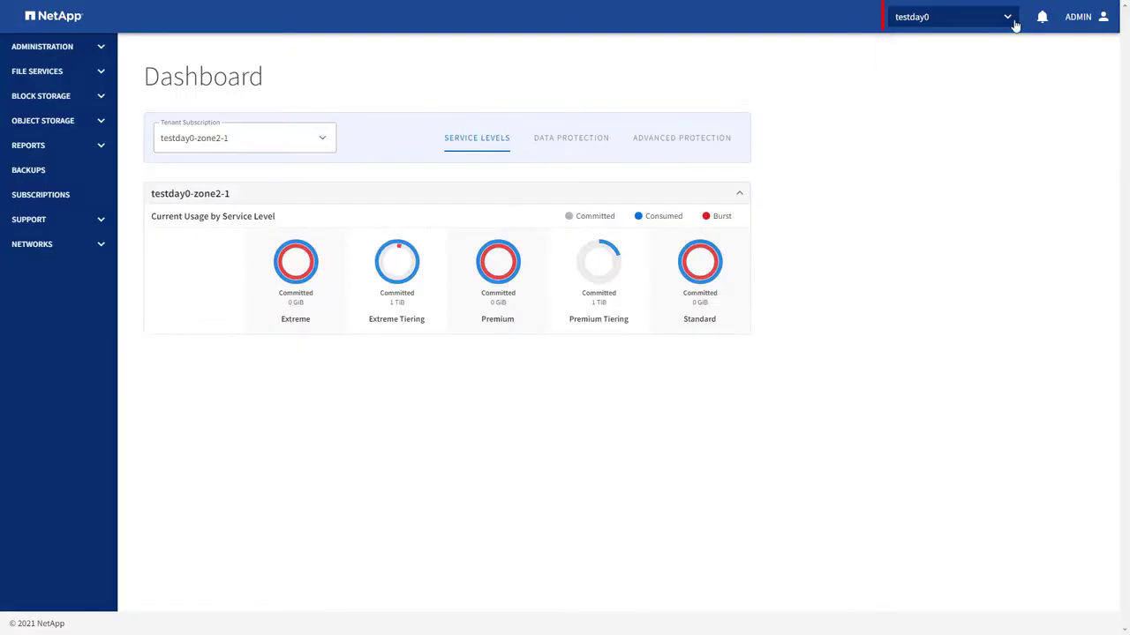
{"action": "left_click", "coordinate": [1013, 21]}
Keep tenant testday0, switch to subscription testday0-zone1-1, and show its Data Protection usage.
{"action": "left_click", "coordinate": [990, 46]}
{"action": "left_click", "coordinate": [323, 146]}
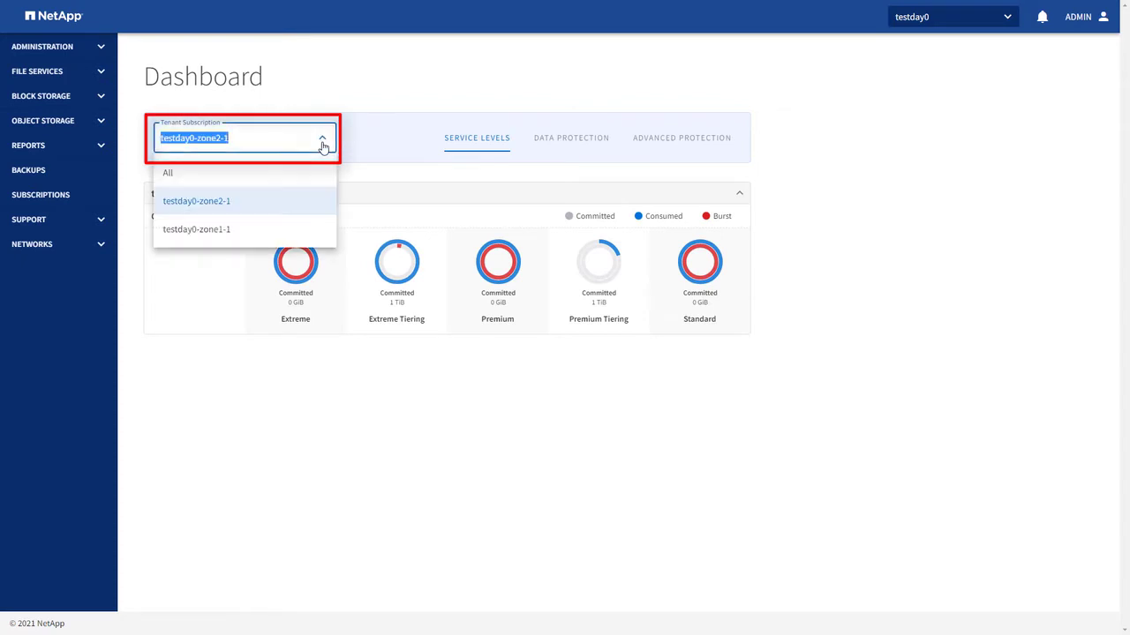
{"action": "left_click", "coordinate": [255, 231]}
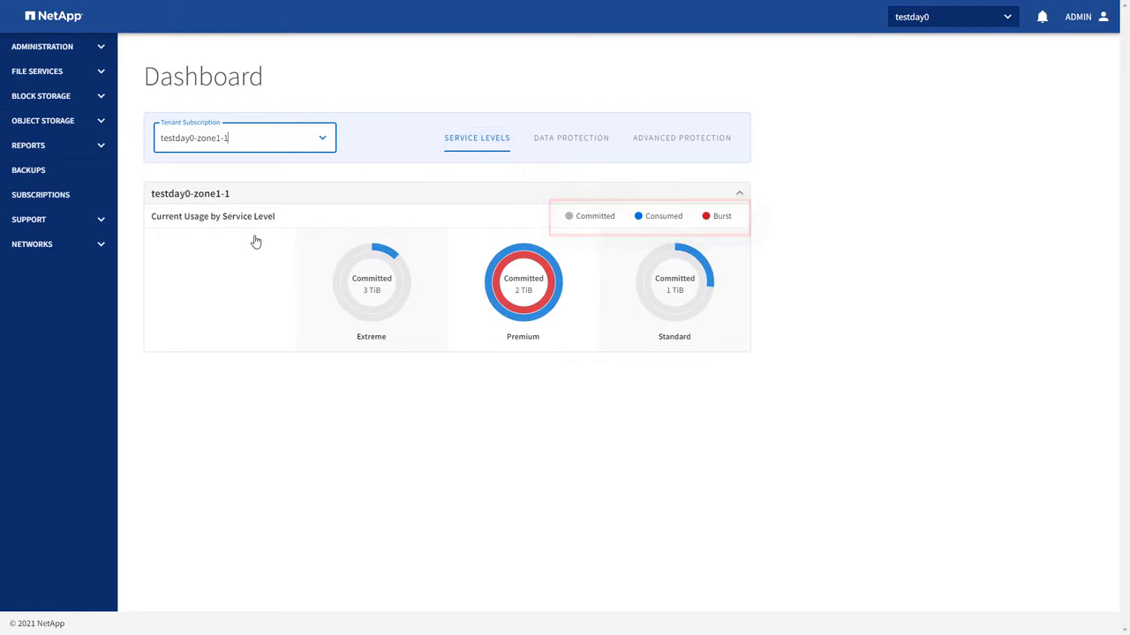
{"action": "left_click", "coordinate": [563, 141]}
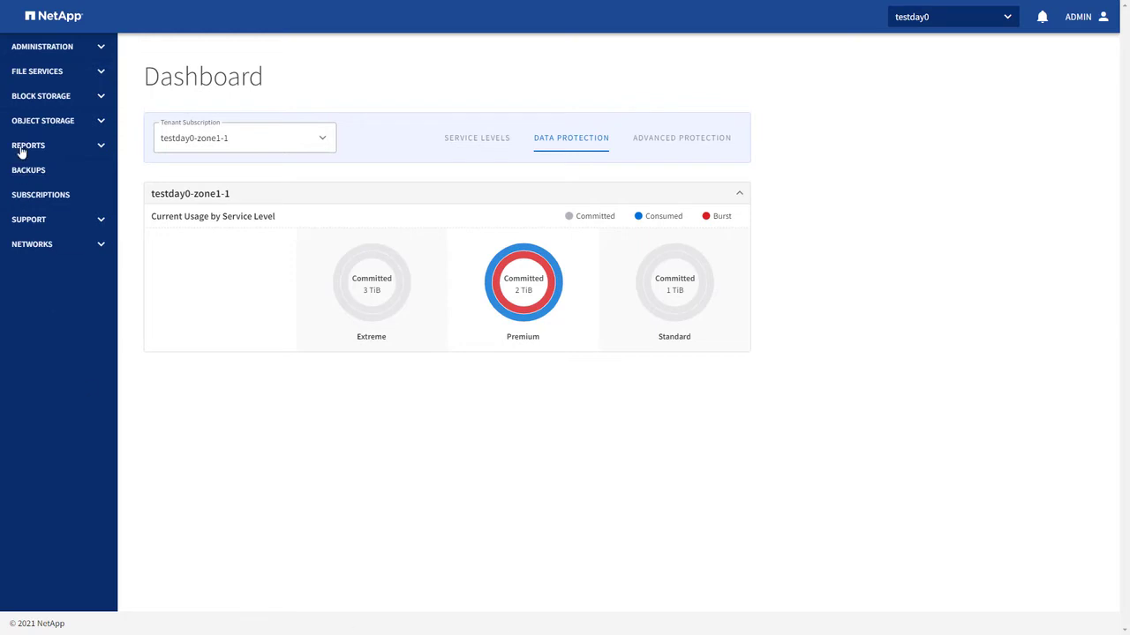
Start a brand-new share from File Services > Shares.
{"action": "left_click", "coordinate": [94, 82]}
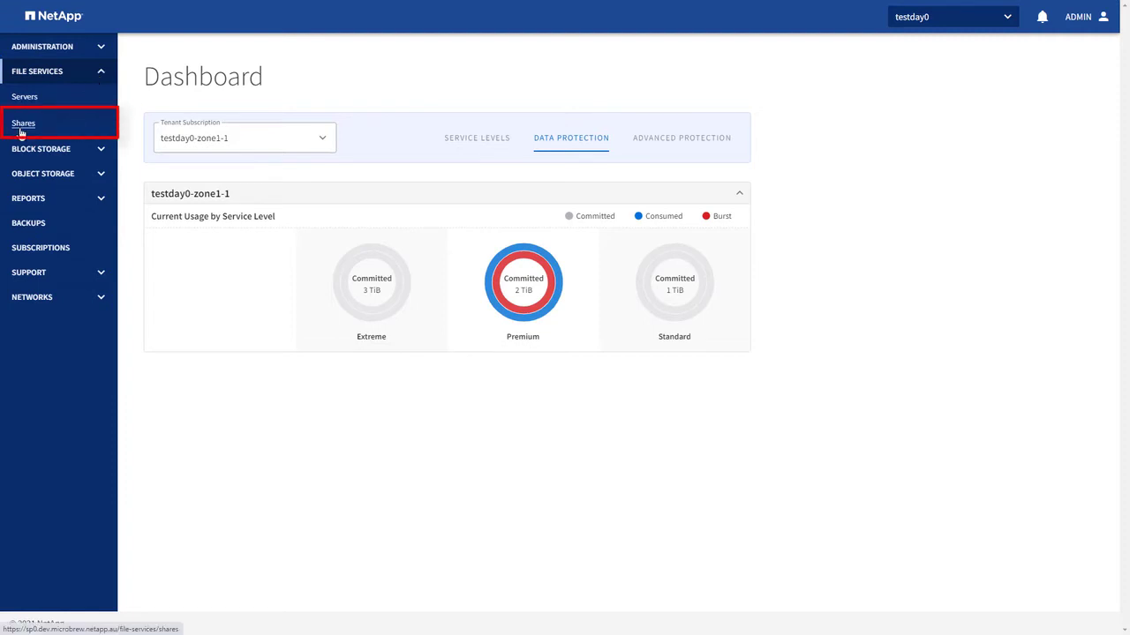
{"action": "left_click", "coordinate": [22, 129]}
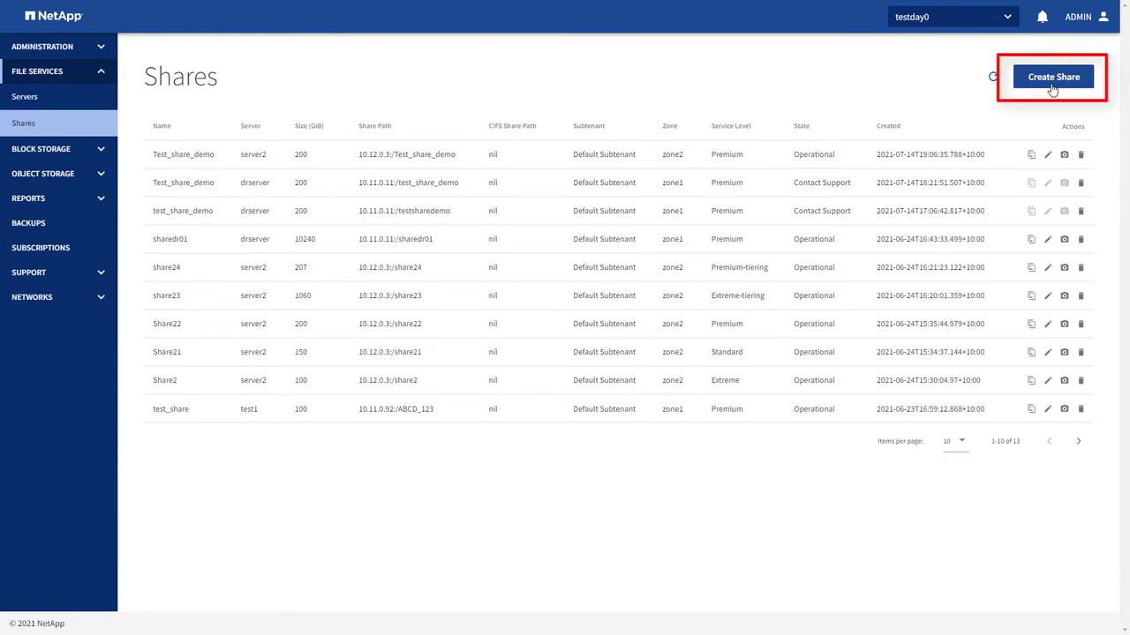
{"action": "left_click", "coordinate": [1052, 87]}
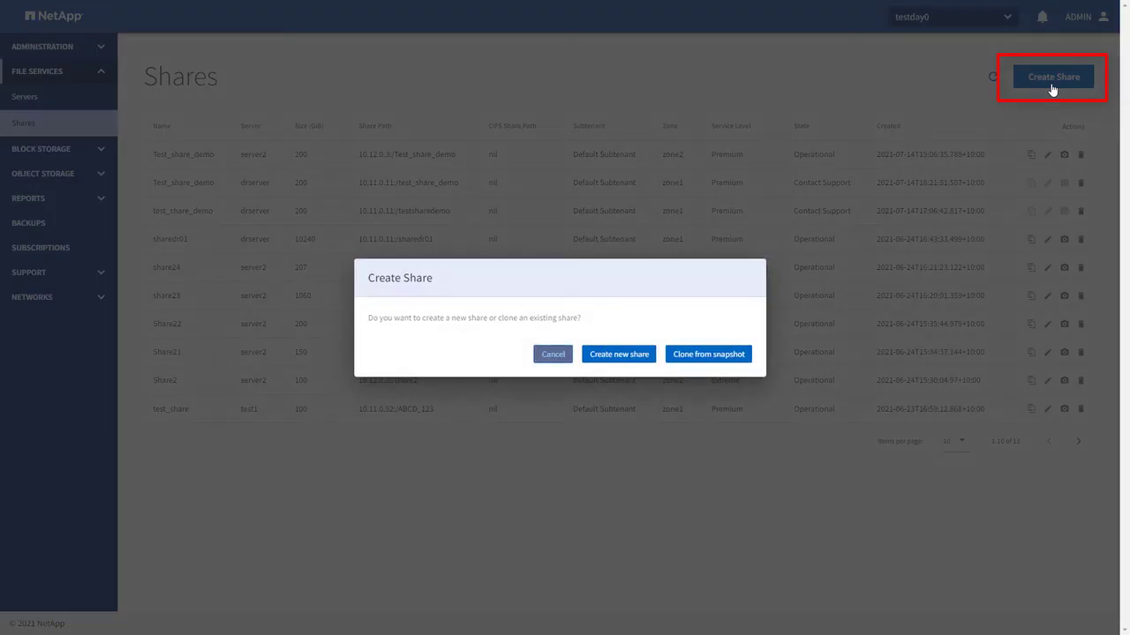
{"action": "left_click", "coordinate": [633, 360]}
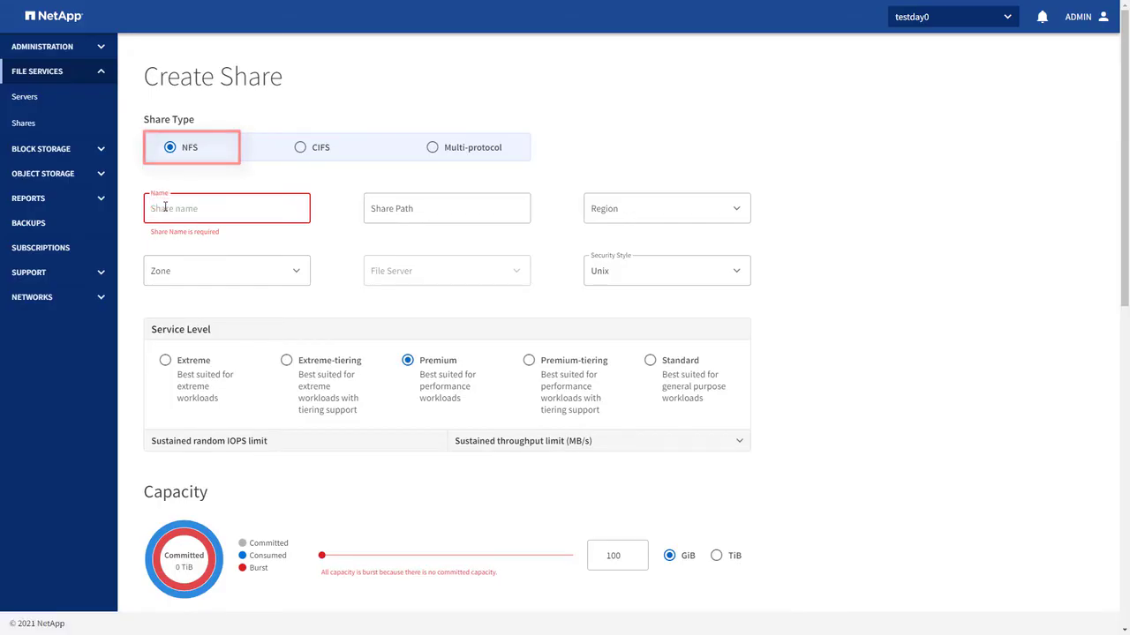
Name the share and its path Test_share_demo and place it in Region2.
{"action": "type", "text": "Test_share_demo"}
{"action": "key", "text": "Tab"}
{"action": "type", "text": "Test_share_demo"}
{"action": "key", "text": "Tab"}
{"action": "left_click", "coordinate": [696, 209]}
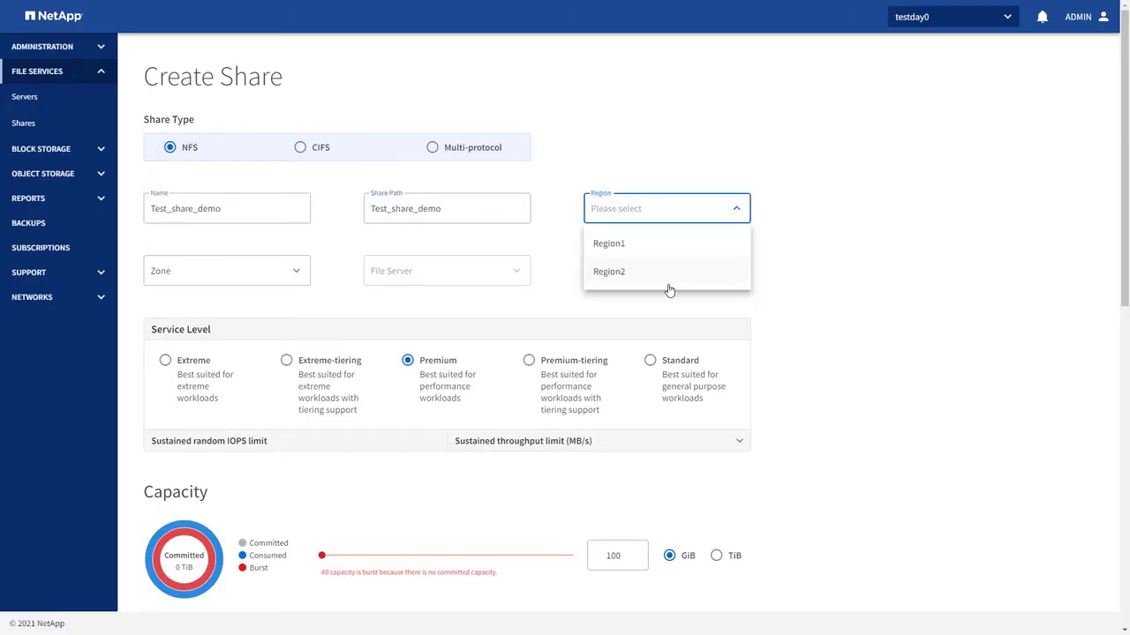
{"action": "left_click", "coordinate": [657, 275]}
Set share capacity to 200 GiB and the export rule client match to 10.1.12.12.
{"action": "scroll", "coordinate": [615, 516], "scroll_direction": "down", "scroll_amount": 1}
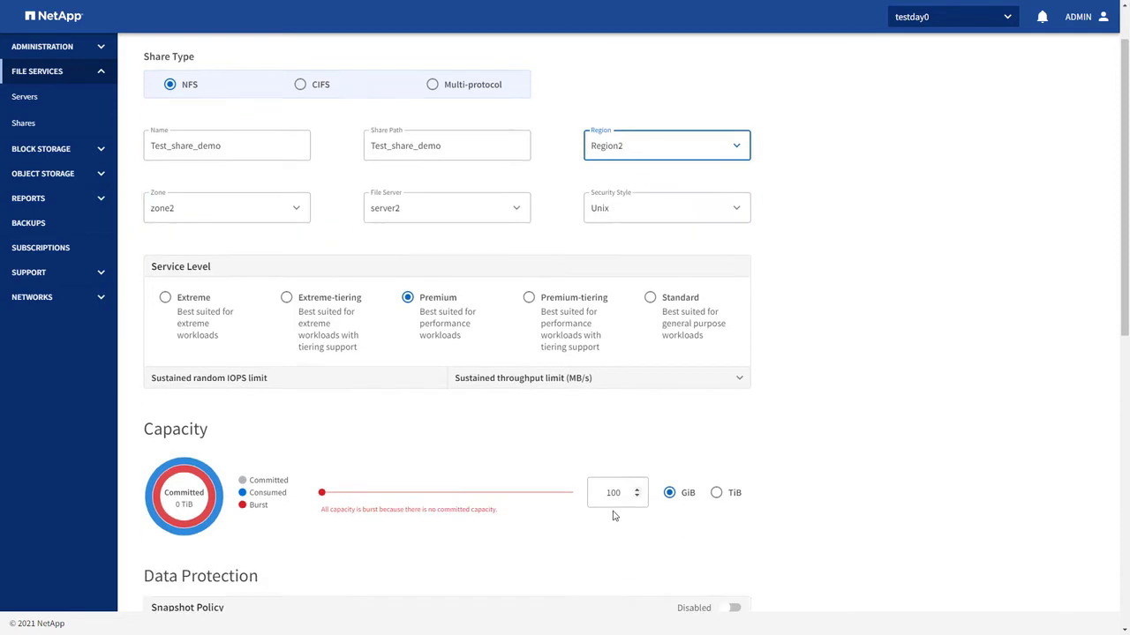
{"action": "scroll", "coordinate": [615, 516], "scroll_direction": "down", "scroll_amount": 1}
{"action": "left_click", "coordinate": [636, 435]}
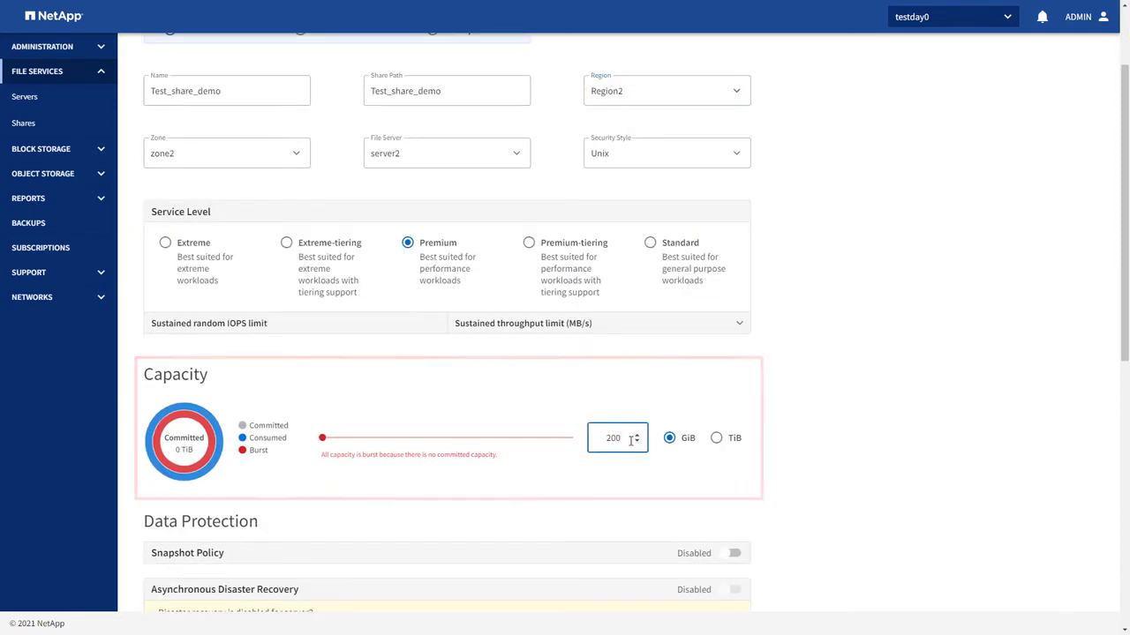
{"action": "scroll", "coordinate": [521, 547], "scroll_direction": "down", "scroll_amount": 1}
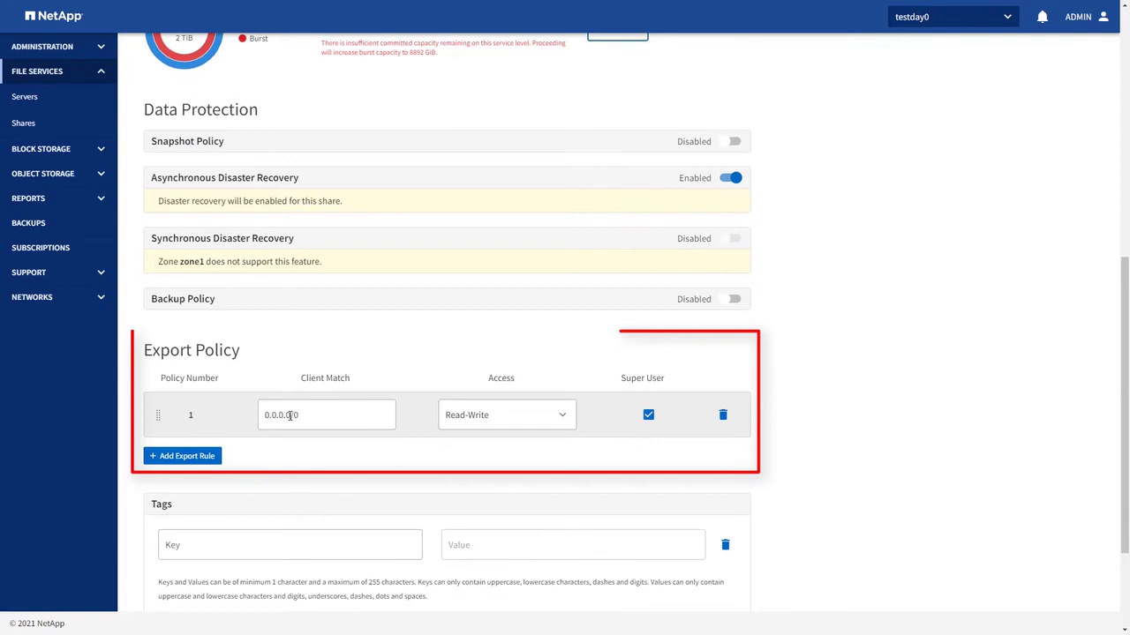
{"action": "double_click", "coordinate": [289, 415]}
{"action": "type", "text": "10.1.12.12"}
{"action": "scroll", "coordinate": [357, 490], "scroll_direction": "down", "scroll_amount": 3}
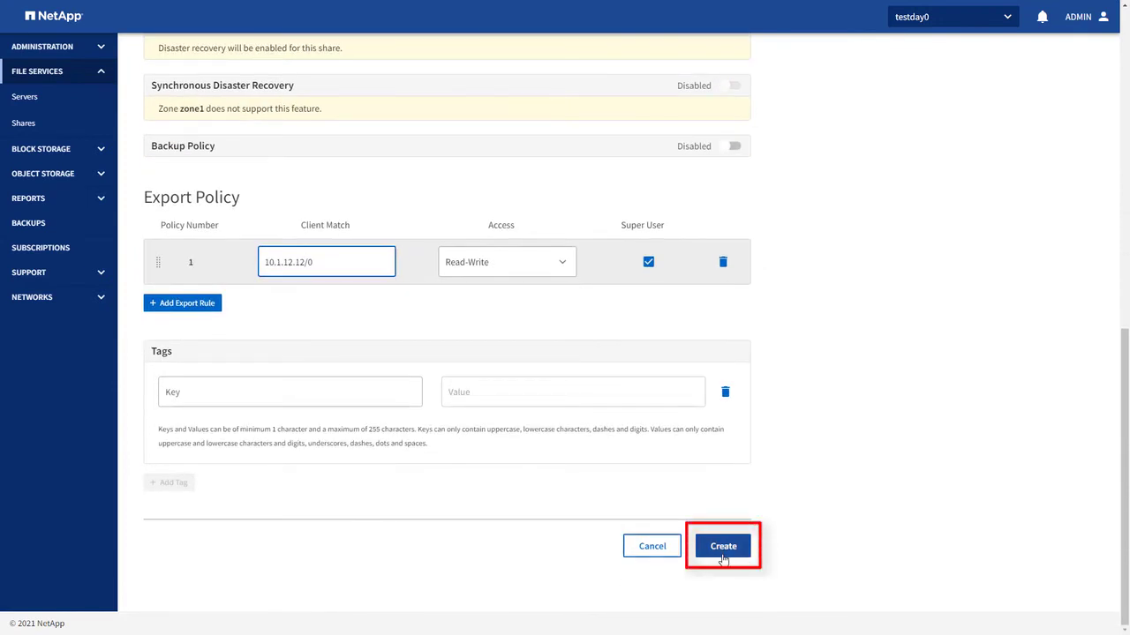
{"action": "left_click", "coordinate": [722, 547]}
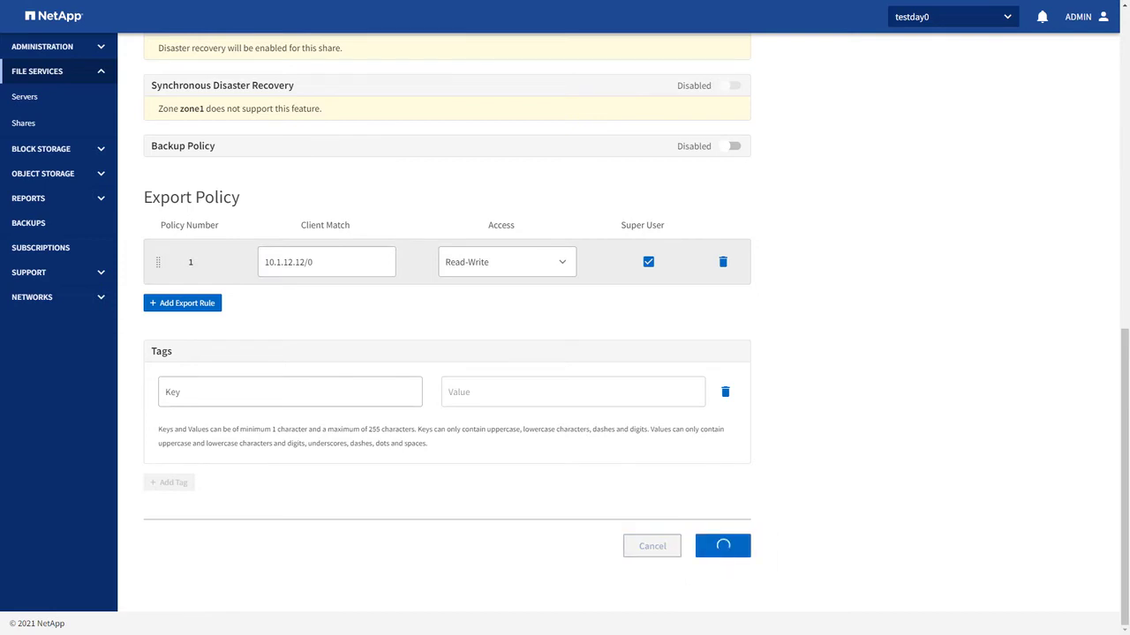
{"action": "left_click", "coordinate": [1041, 18]}
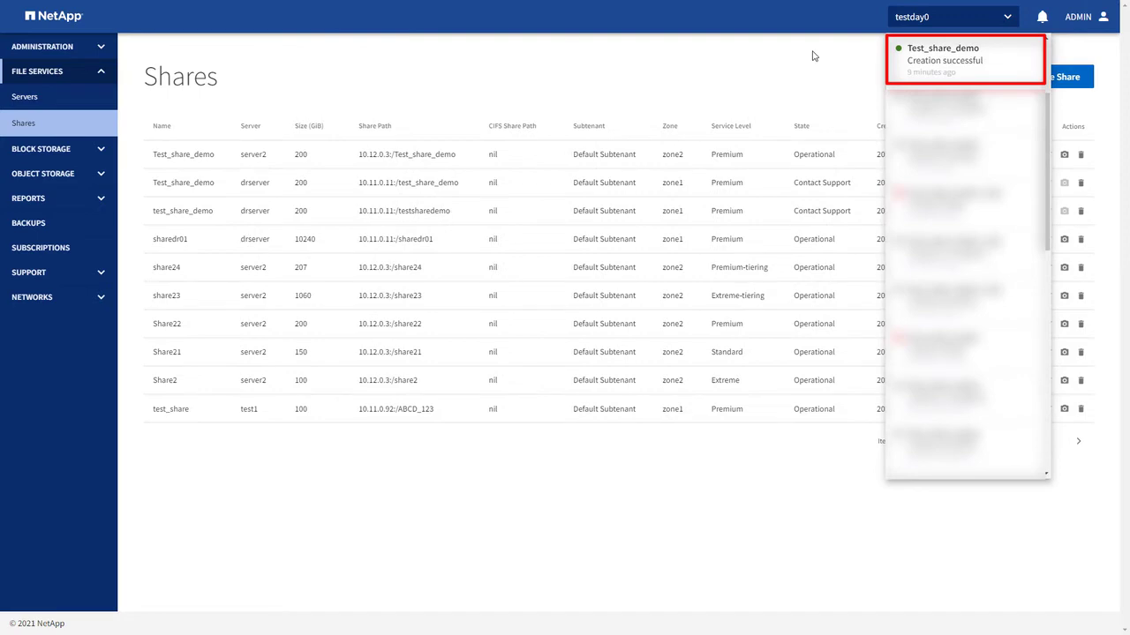
{"action": "left_click", "coordinate": [789, 157]}
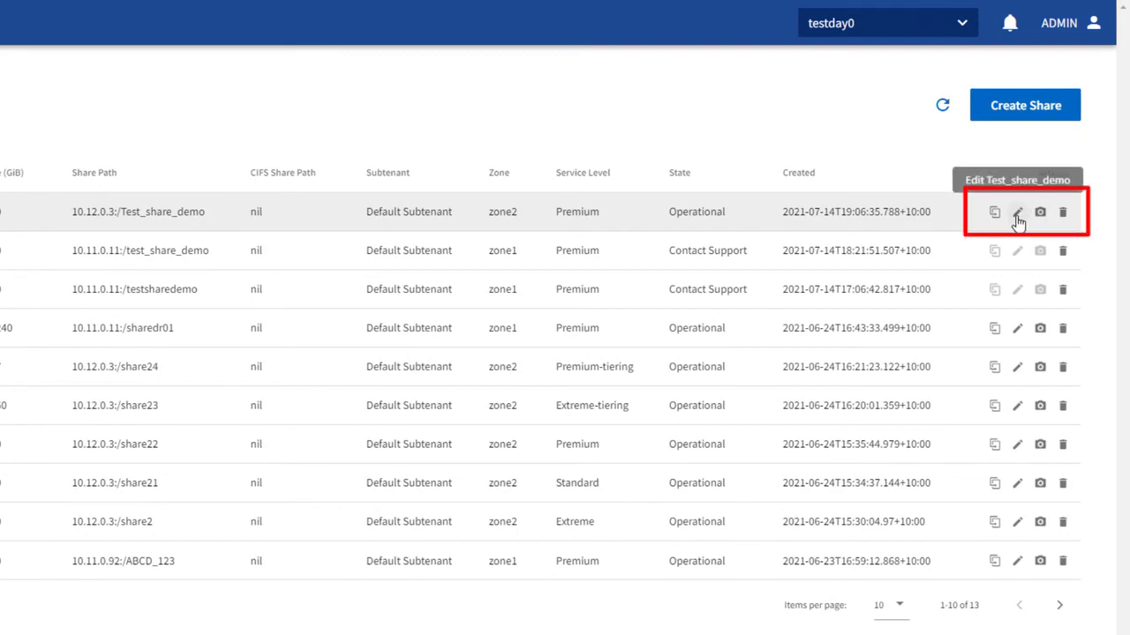
{"action": "left_click", "coordinate": [1017, 214]}
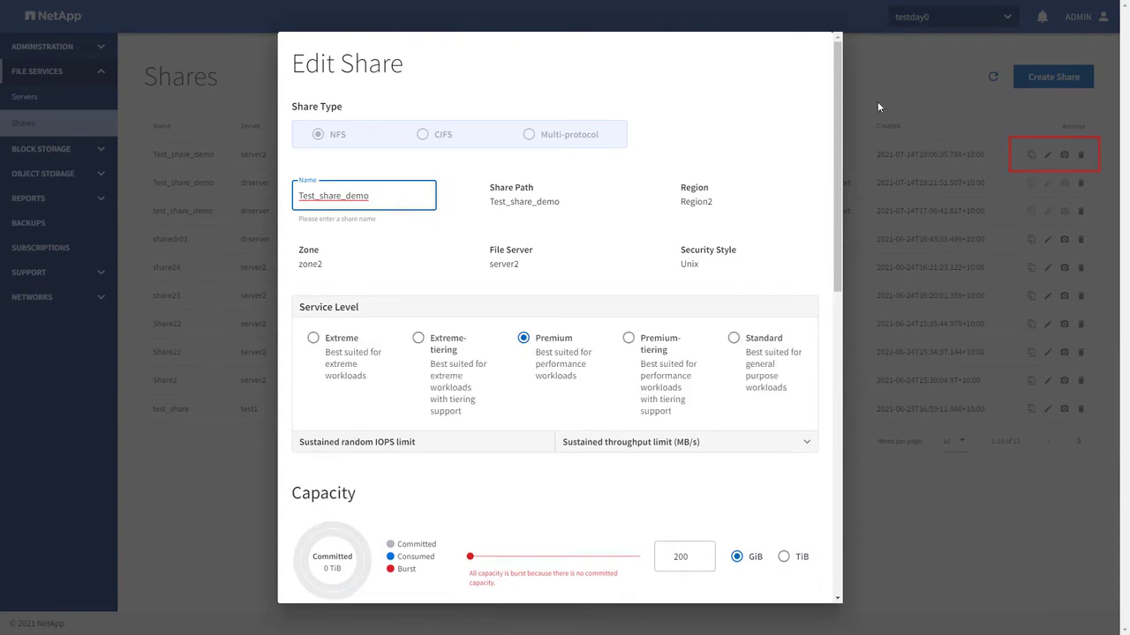
{"action": "left_click", "coordinate": [893, 55]}
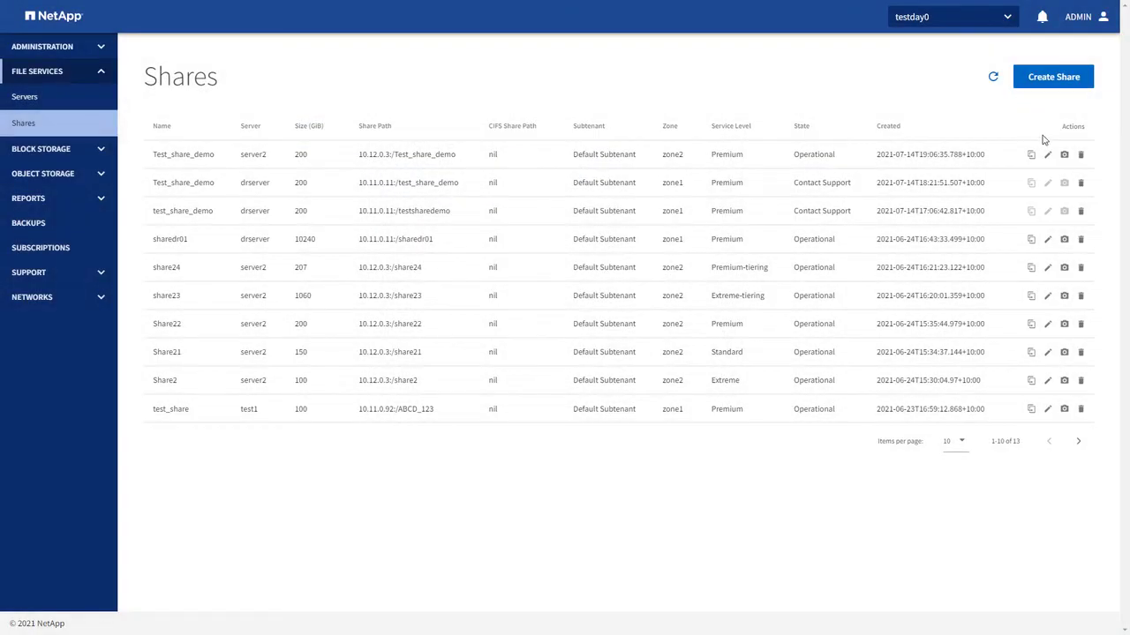
Show the Capacity Usage report for testday0-zone1-1 on its Data Protection tab.
{"action": "left_click", "coordinate": [39, 195]}
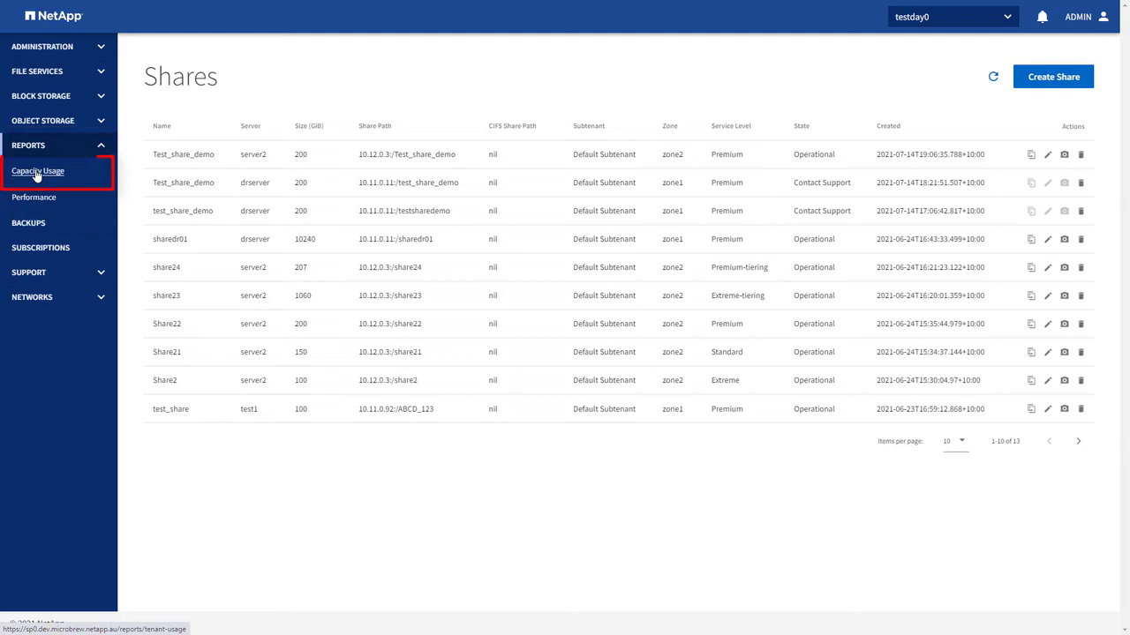
{"action": "left_click", "coordinate": [37, 171]}
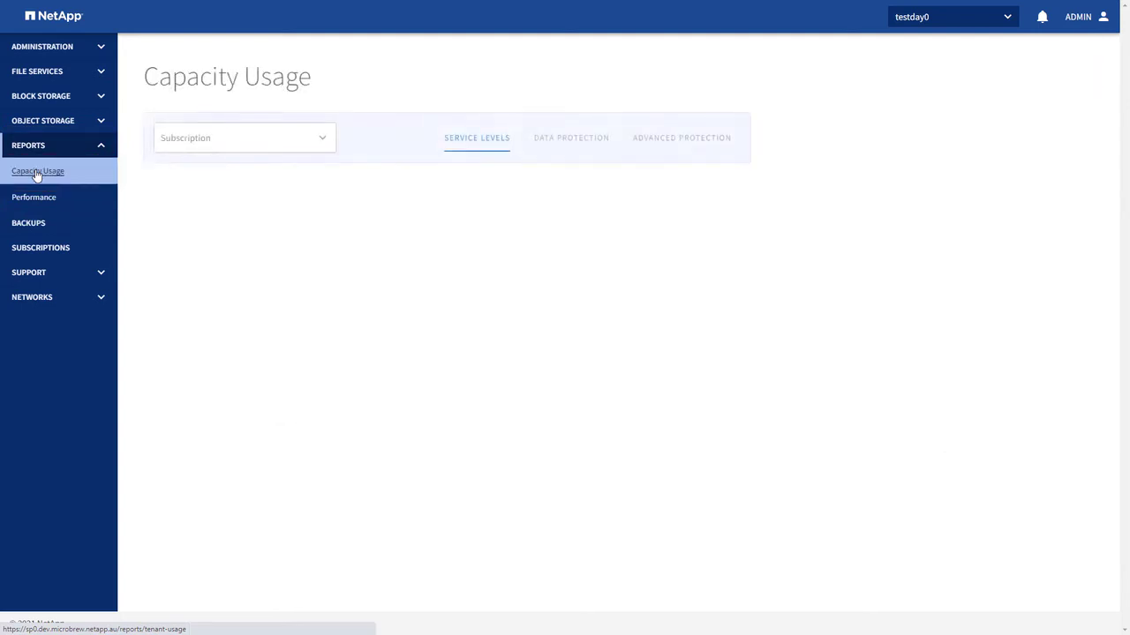
{"action": "left_click", "coordinate": [320, 139]}
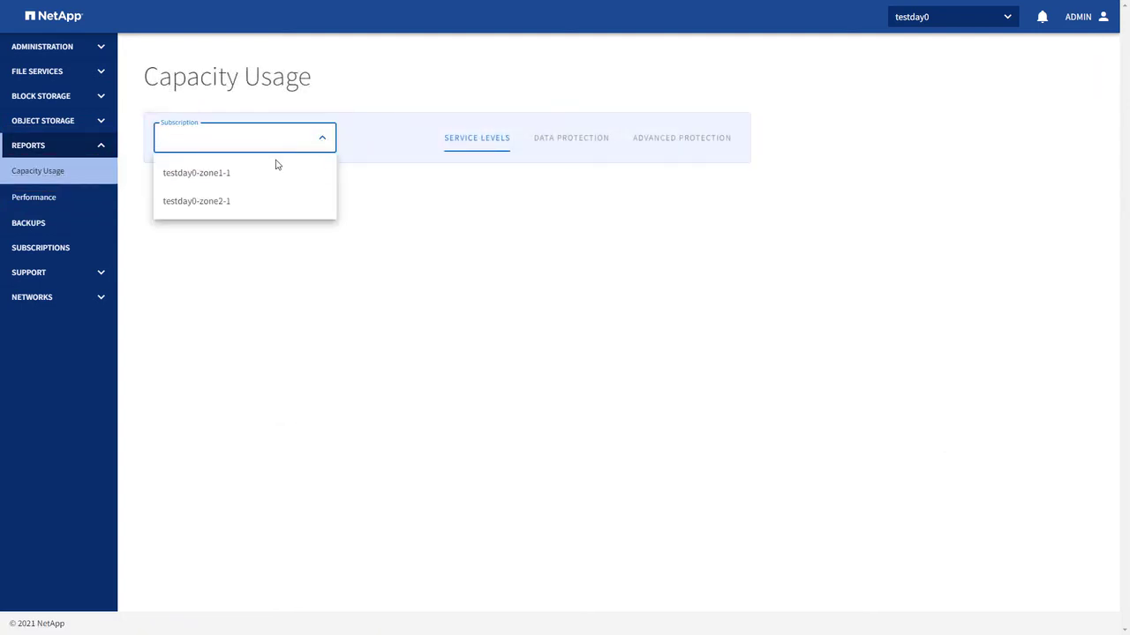
{"action": "left_click", "coordinate": [233, 181]}
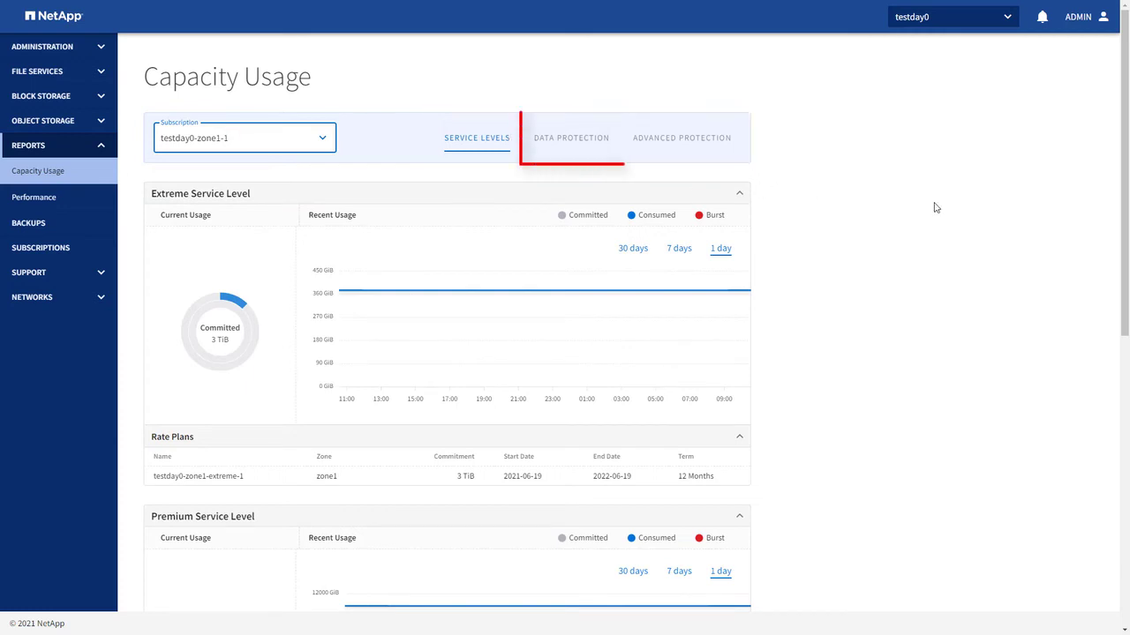
{"action": "left_click", "coordinate": [561, 141]}
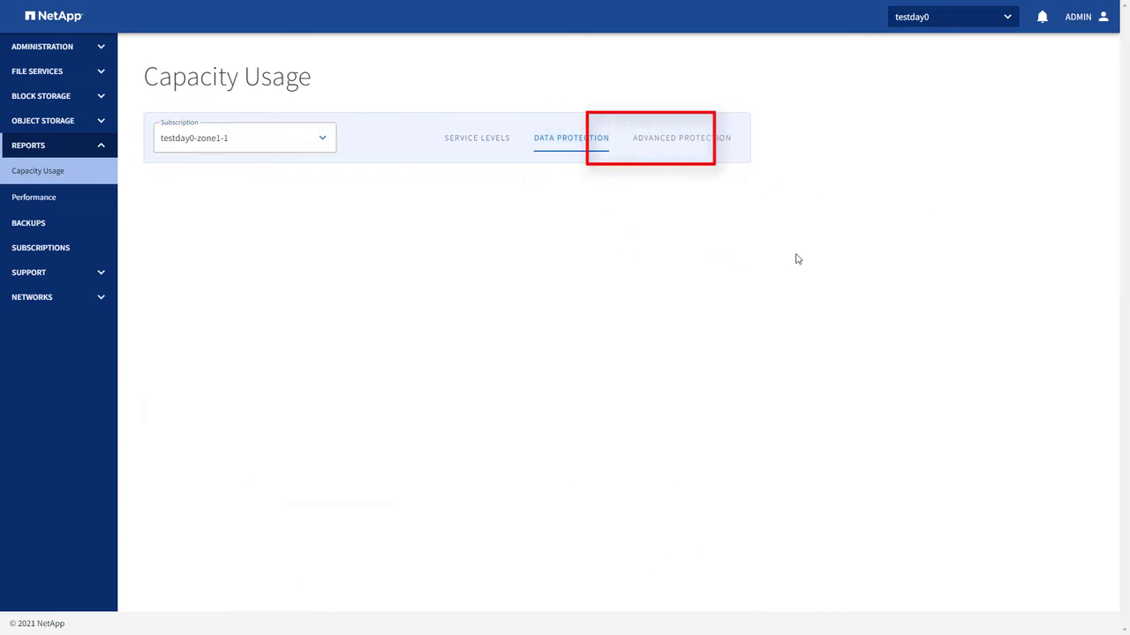
{"action": "scroll", "coordinate": [797, 258], "scroll_direction": "down", "scroll_amount": 4}
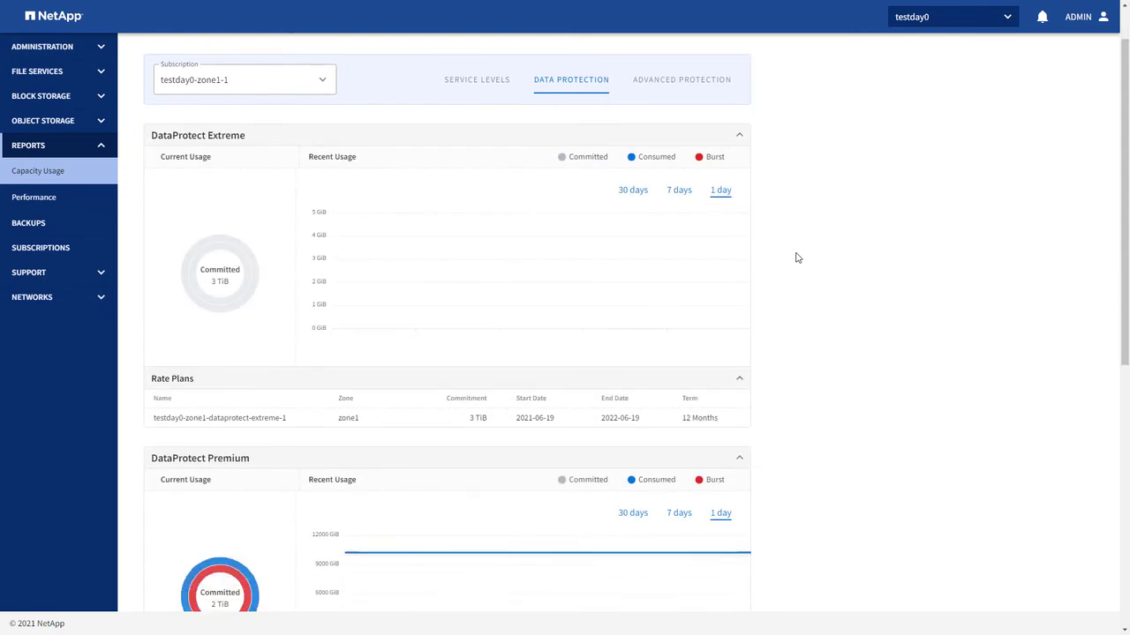
{"action": "scroll", "coordinate": [797, 259], "scroll_direction": "up", "scroll_amount": 4}
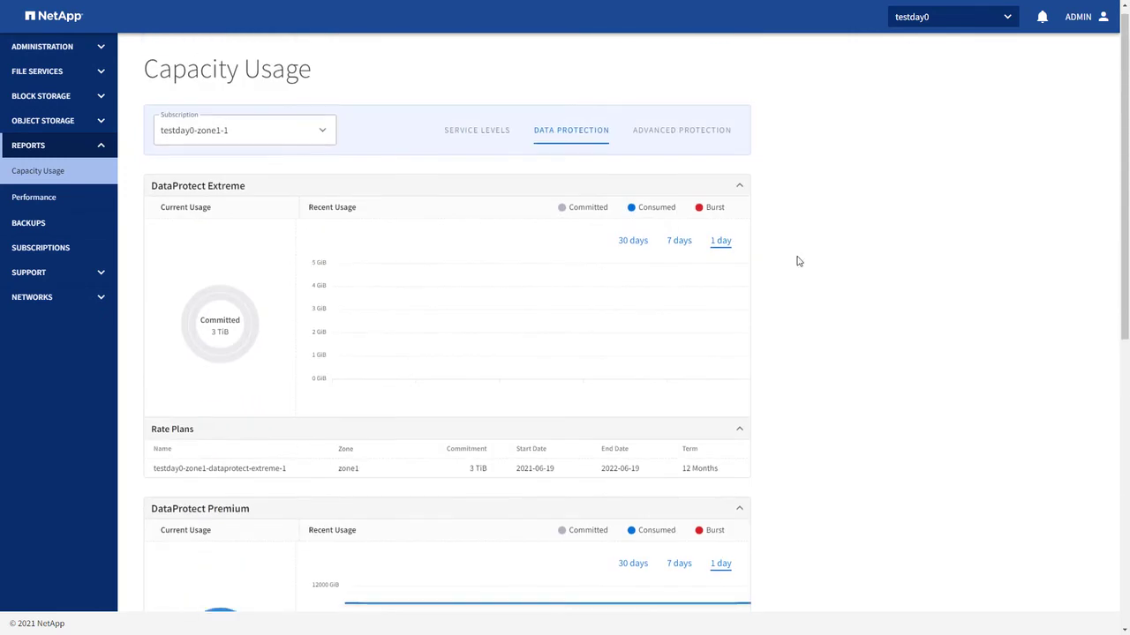
{"action": "left_click", "coordinate": [99, 277]}
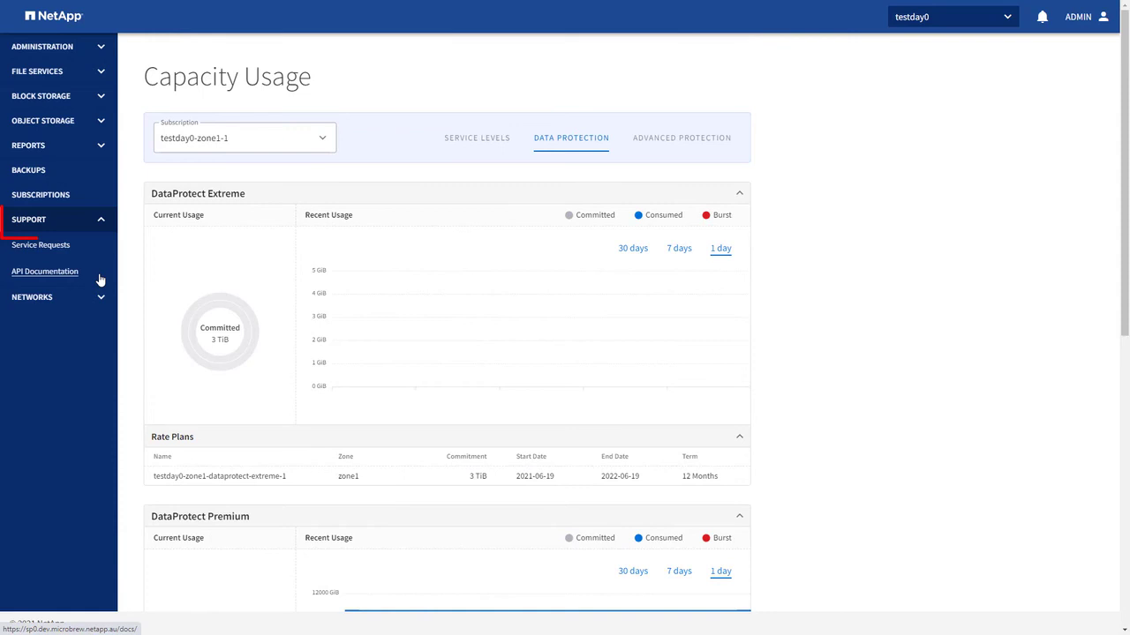
Start a new service request with category Other and priority Normal.
{"action": "left_click", "coordinate": [42, 250]}
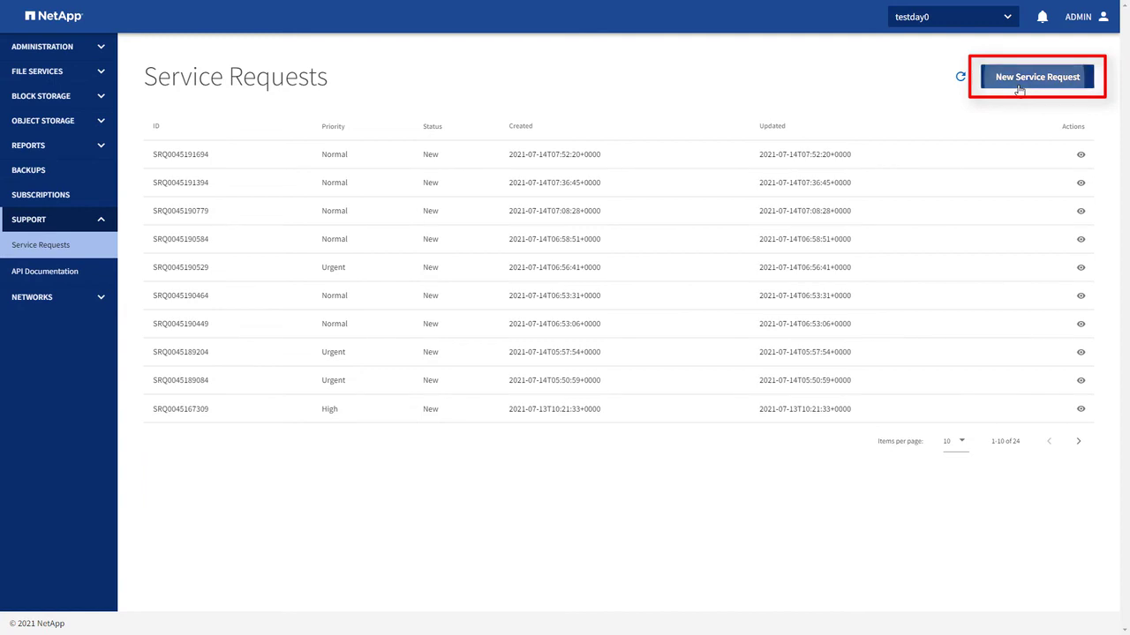
{"action": "left_click", "coordinate": [1019, 89]}
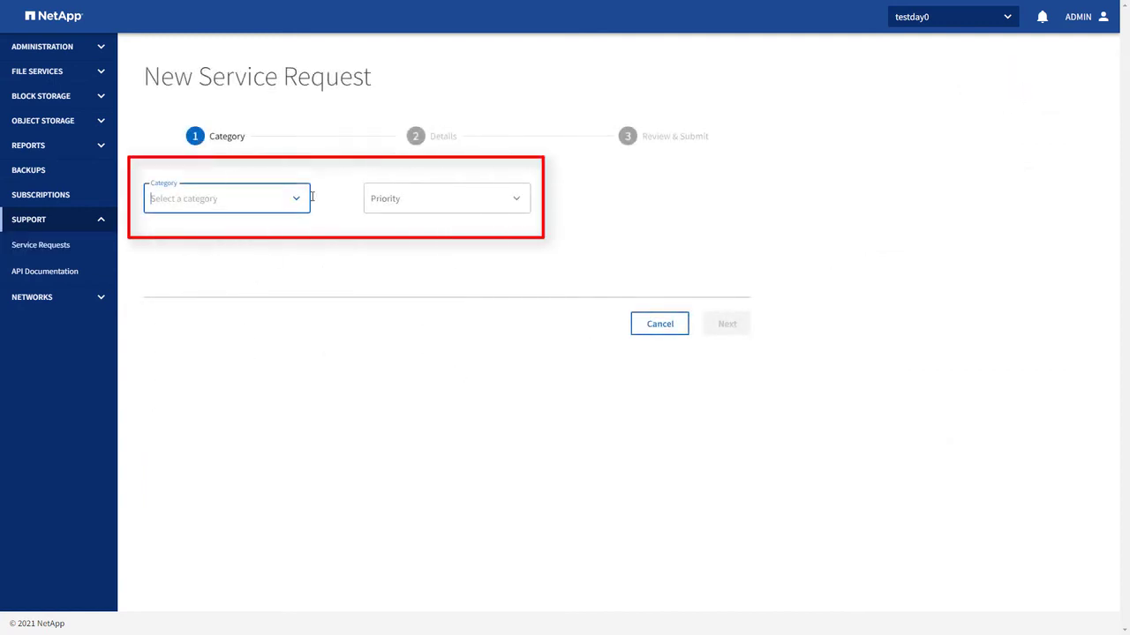
{"action": "left_click", "coordinate": [298, 201]}
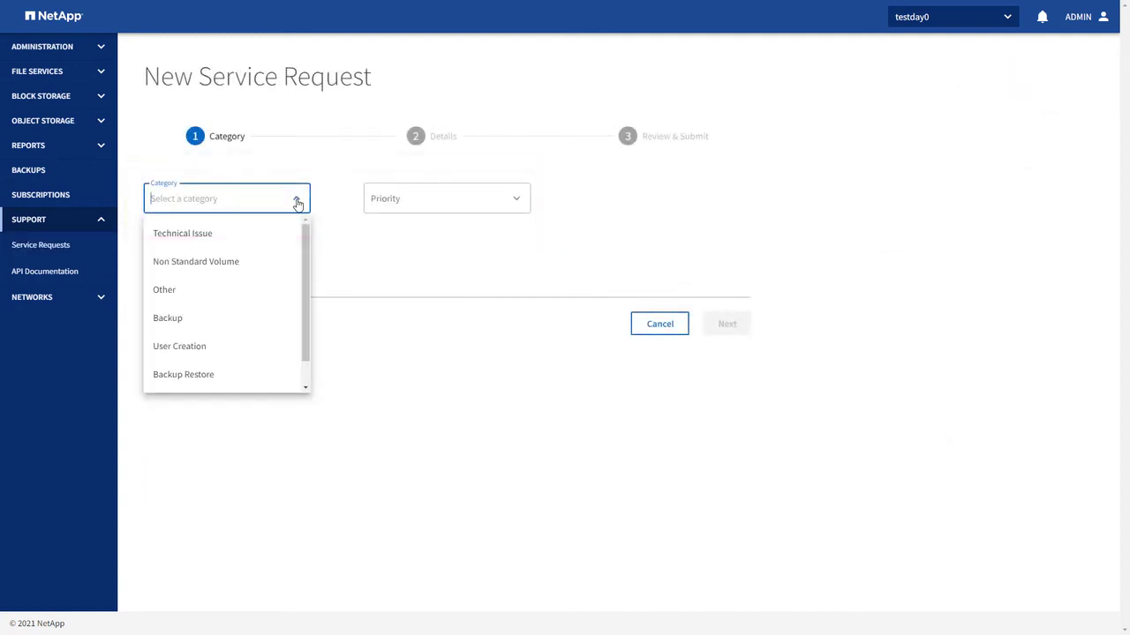
{"action": "left_click", "coordinate": [182, 291]}
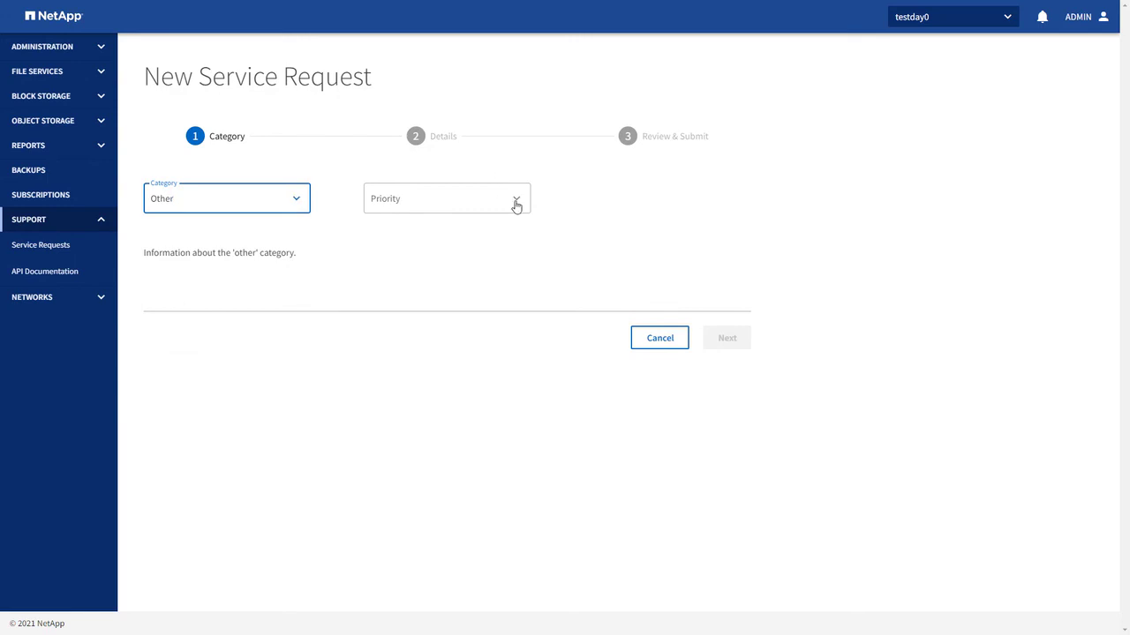
{"action": "left_click", "coordinate": [516, 205]}
{"action": "left_click", "coordinate": [396, 297]}
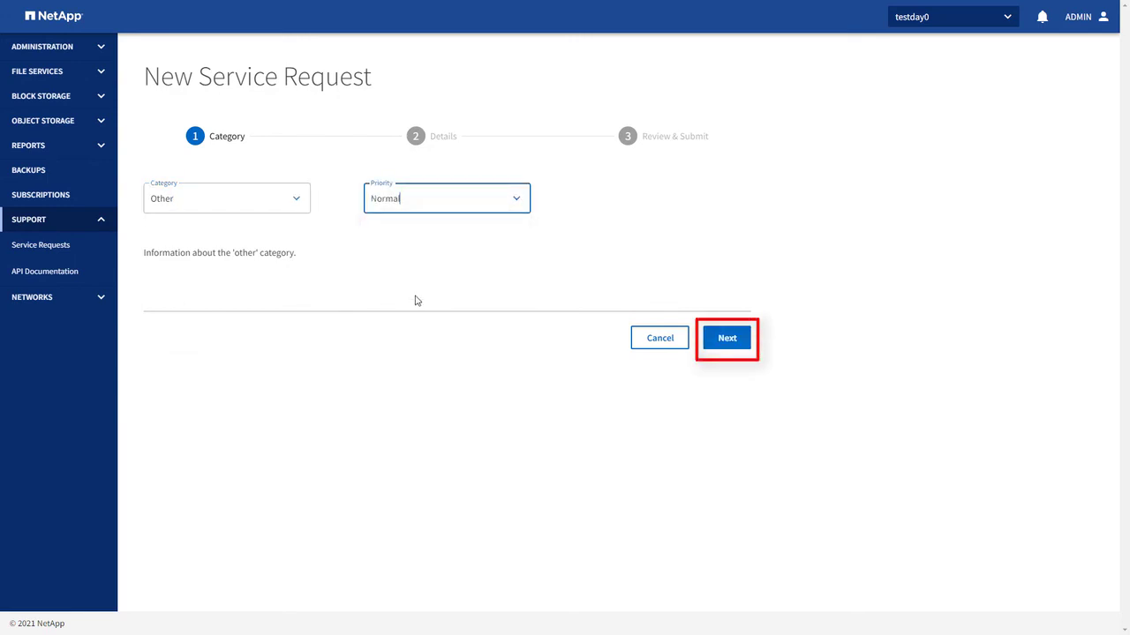
Proceed through details and review and submit the 'Add request to increase quota' request for 30 TiB.
{"action": "left_click", "coordinate": [725, 343]}
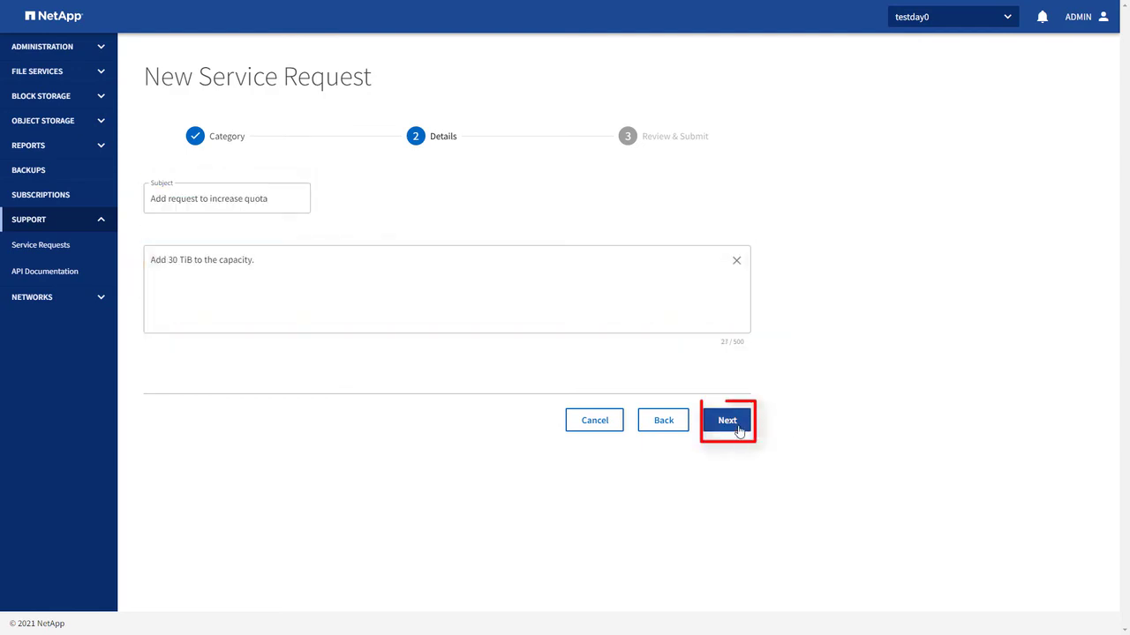
{"action": "left_click", "coordinate": [739, 429]}
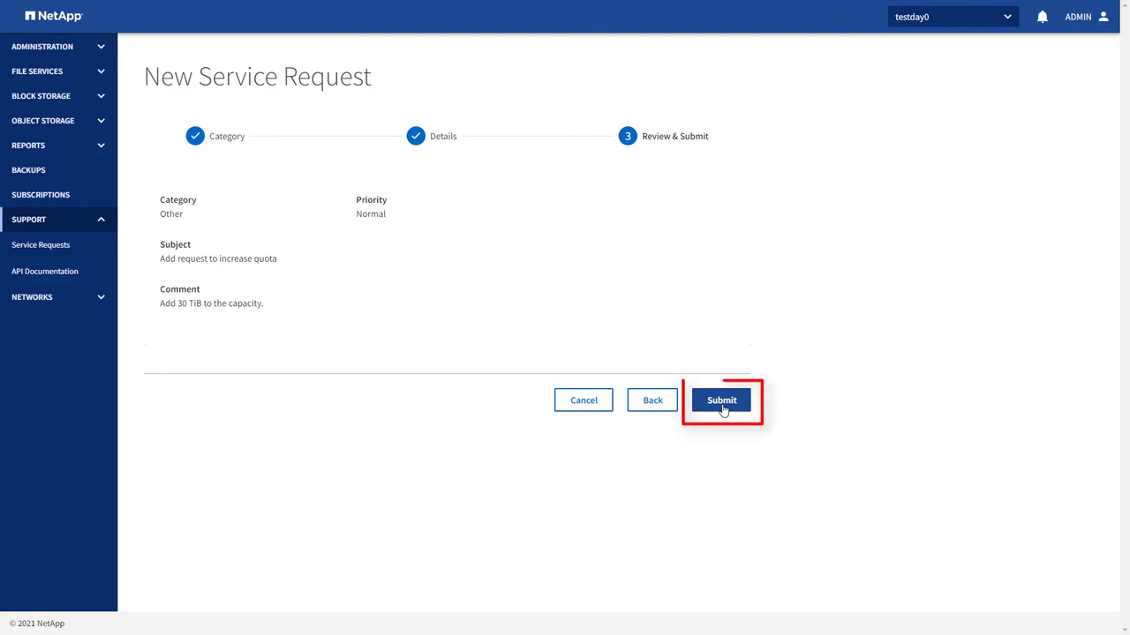
{"action": "left_click", "coordinate": [721, 404]}
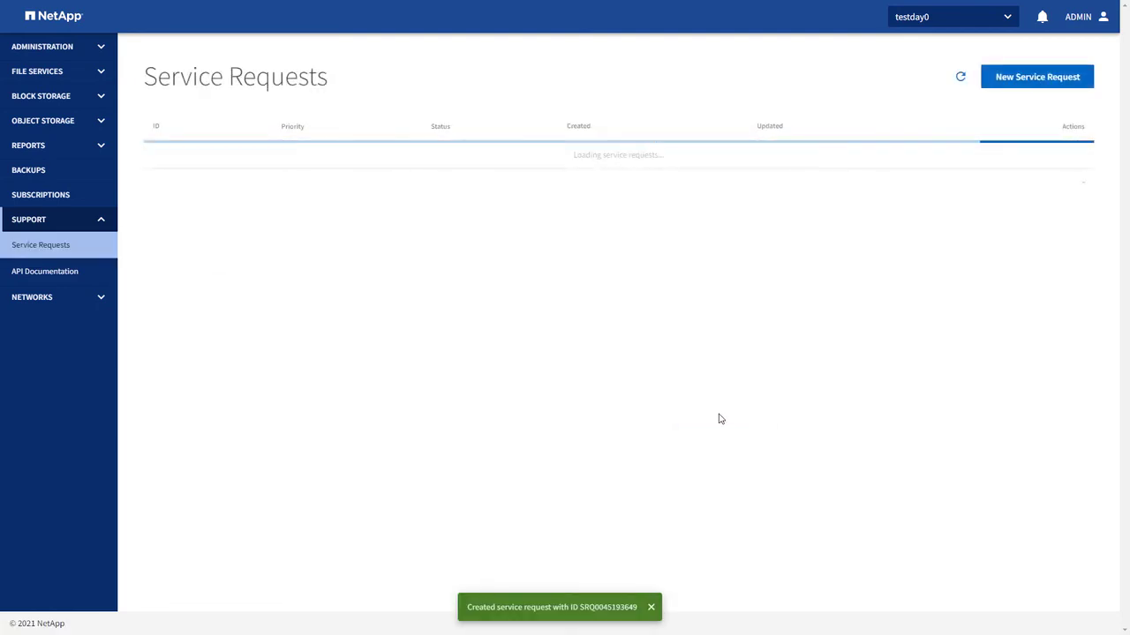